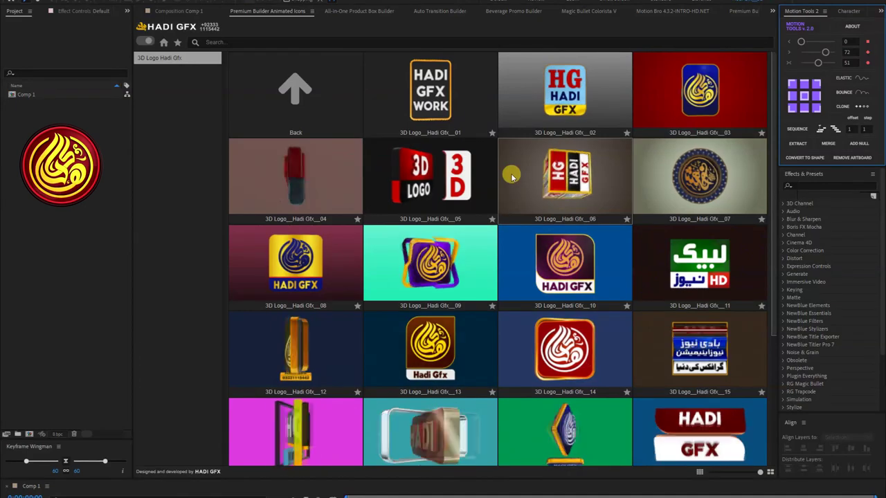
Step: Browse the Premium Builder Animated Icons logo thumbnails
{"action": "scroll", "coordinate": [510, 176], "scroll_direction": "down", "scroll_amount": 4}
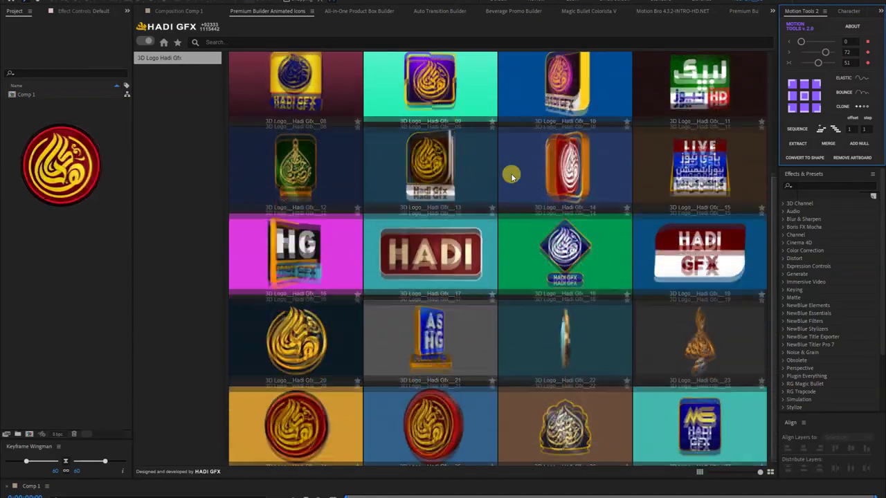
{"action": "scroll", "coordinate": [511, 176], "scroll_direction": "down", "scroll_amount": 1}
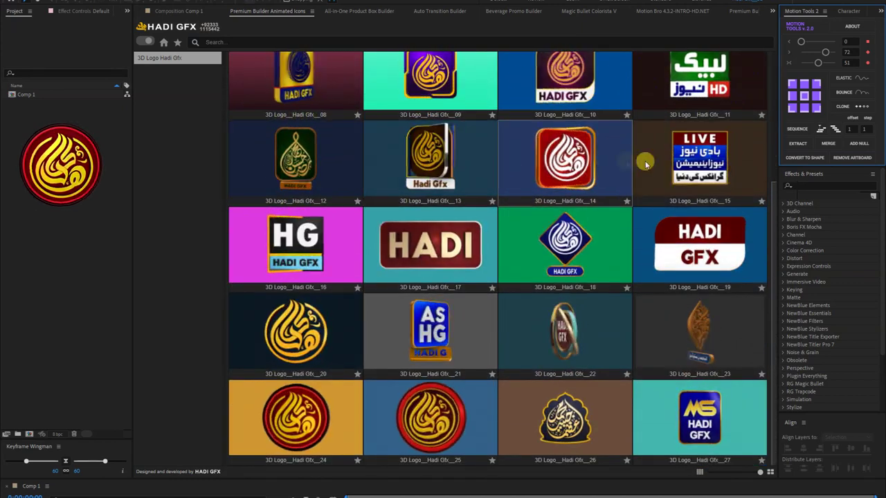
{"action": "scroll", "coordinate": [680, 163], "scroll_direction": "up", "scroll_amount": 5}
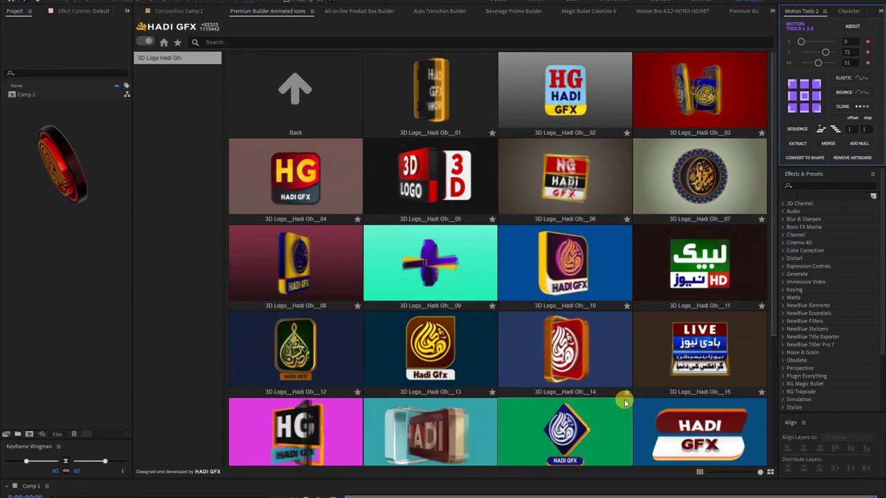
{"action": "scroll", "coordinate": [625, 402], "scroll_direction": "down", "scroll_amount": 3}
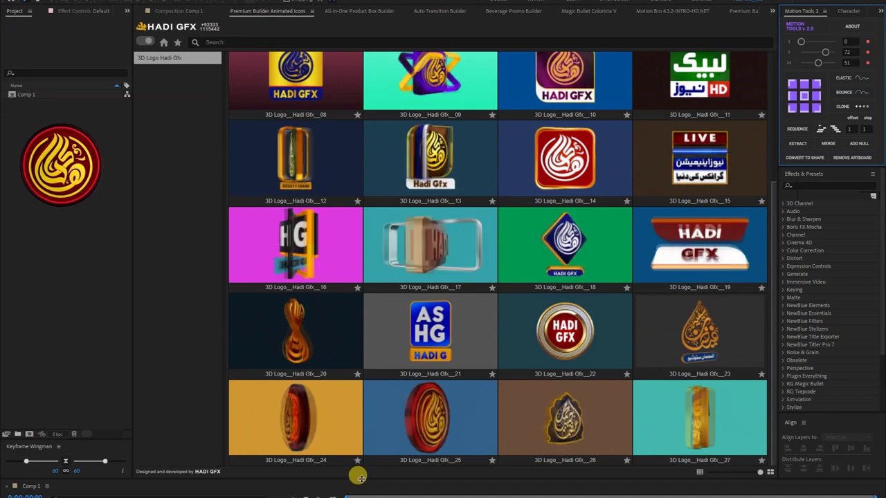
Step: Enlarge the Timeline panel and slightly shrink the project preview area
{"action": "mouse_move", "coordinate": [357, 473]}
{"action": "left_mouse_down"}
{"action": "mouse_move", "coordinate": [366, 380]}
{"action": "mouse_move", "coordinate": [361, 392]}
{"action": "left_mouse_up"}
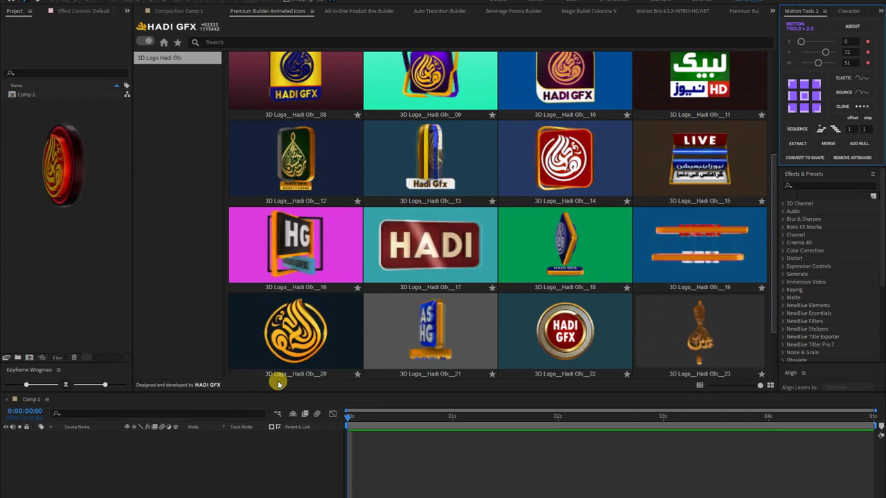
{"action": "left_click_drag", "start_coordinate": [100, 364], "coordinate": [104, 356]}
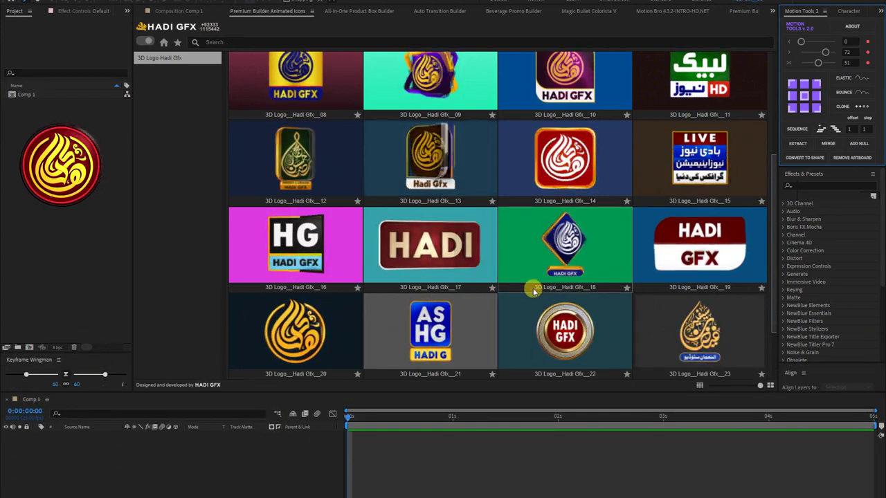
{"action": "scroll", "coordinate": [530, 289], "scroll_direction": "down", "scroll_amount": 1}
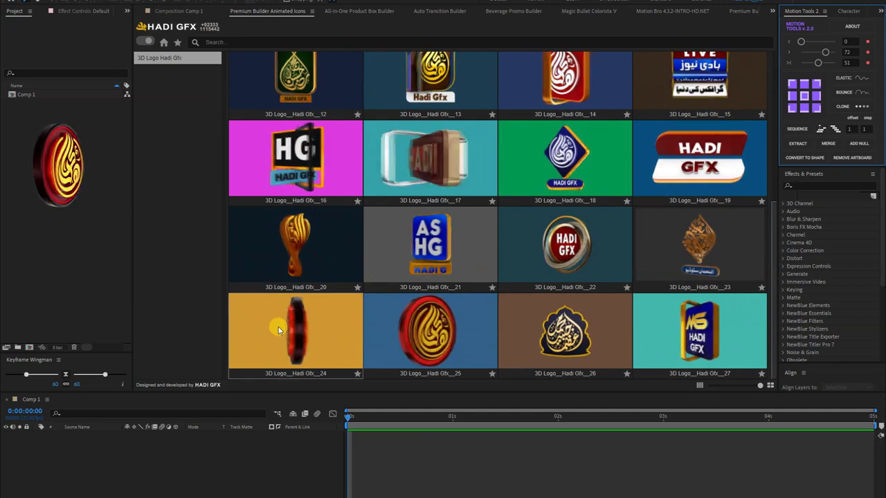
{"action": "scroll", "coordinate": [273, 315], "scroll_direction": "up", "scroll_amount": 2}
Step: Import logo template 25 and preview its animation at about 4, 7, 9 and 11 seconds
{"action": "scroll", "coordinate": [273, 315], "scroll_direction": "down", "scroll_amount": 2}
{"action": "left_click", "coordinate": [413, 332]}
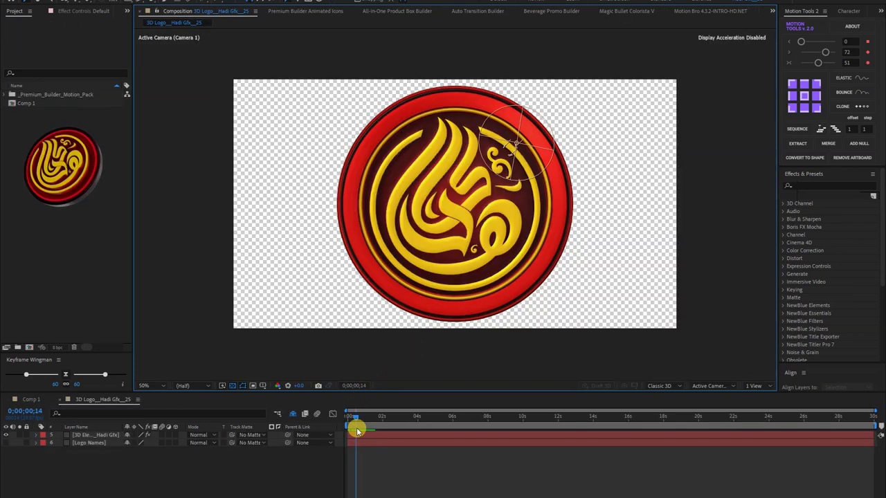
{"action": "left_click_drag", "start_coordinate": [381, 420], "coordinate": [449, 421]}
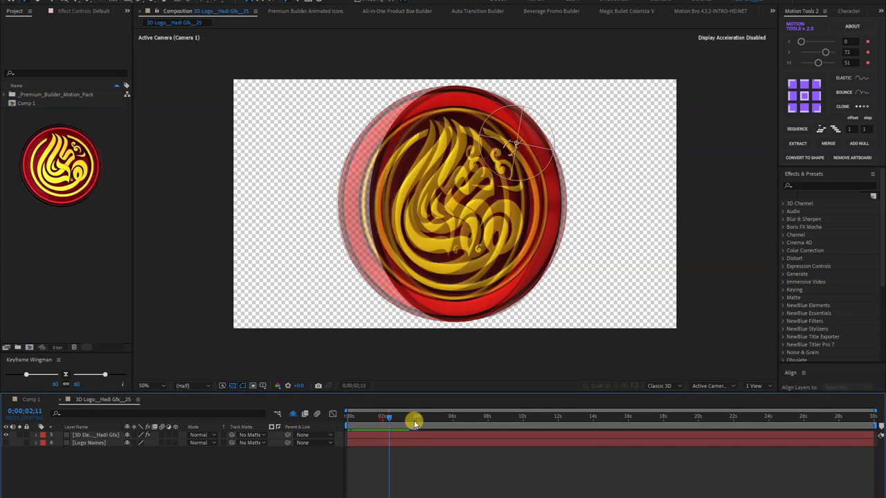
{"action": "left_click", "coordinate": [480, 420]}
{"action": "left_click", "coordinate": [508, 420]}
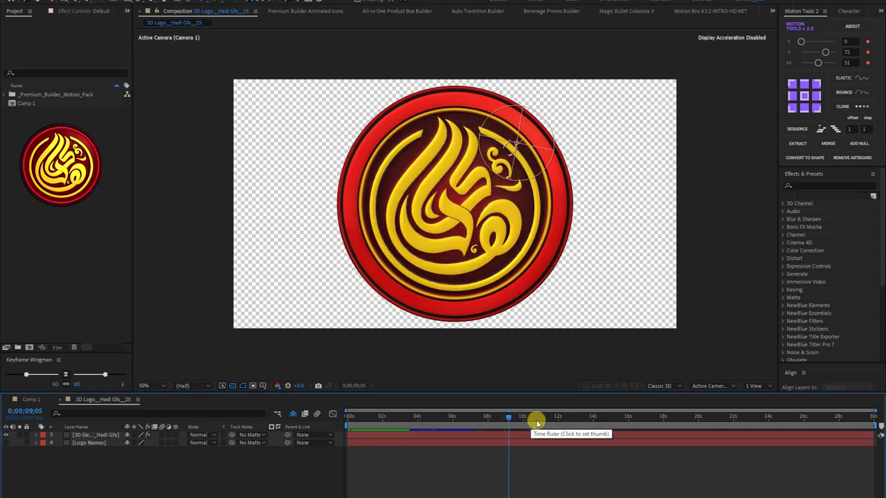
{"action": "left_click", "coordinate": [551, 420]}
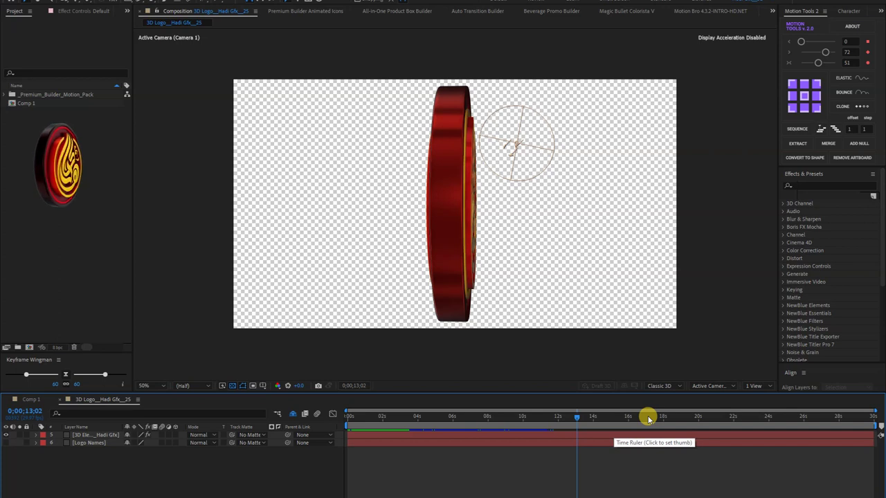
Step: Check Comp 1, return to the logo 25 composition at its start, then reopen the logo browser
{"action": "left_click", "coordinate": [28, 400]}
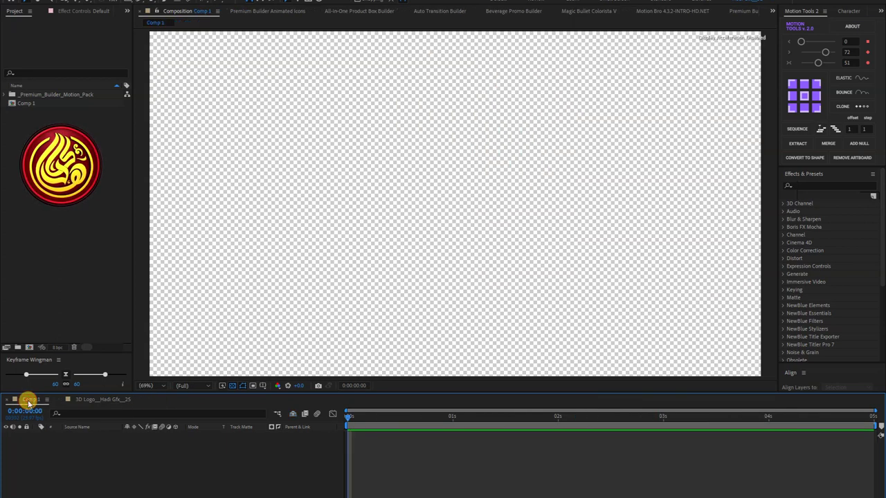
{"action": "left_click", "coordinate": [100, 400]}
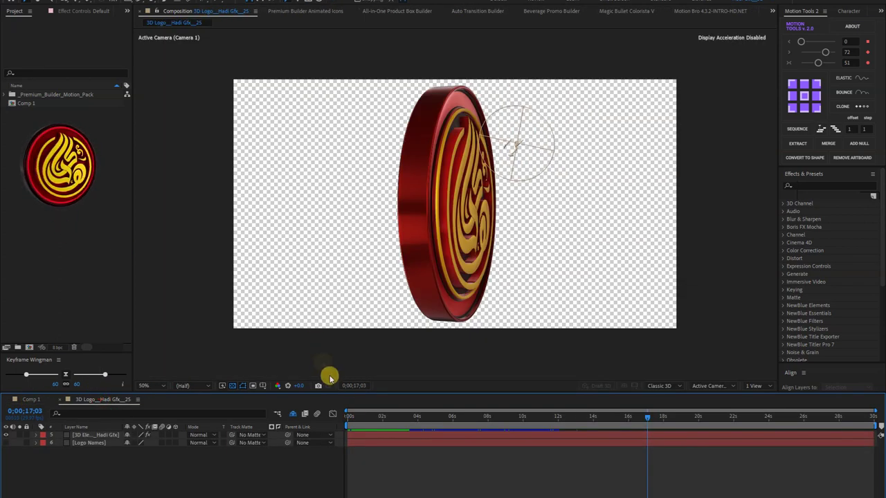
{"action": "left_click_drag", "start_coordinate": [355, 417], "coordinate": [317, 403]}
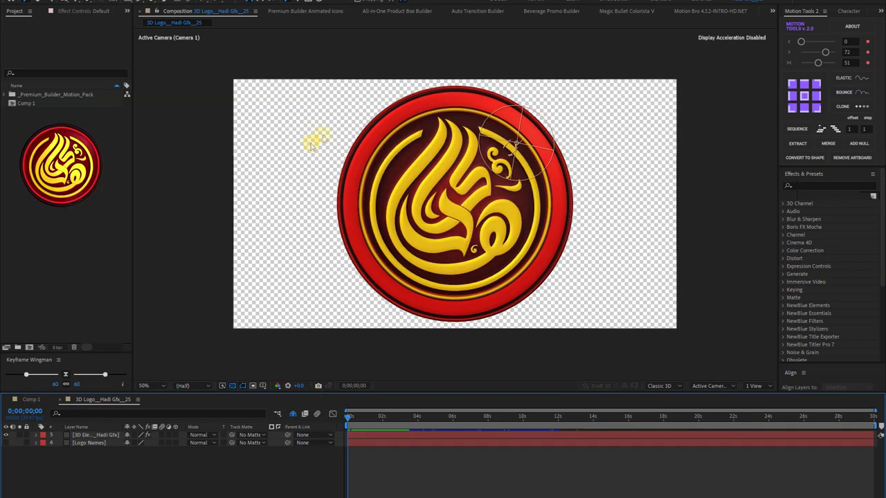
{"action": "left_click", "coordinate": [296, 12]}
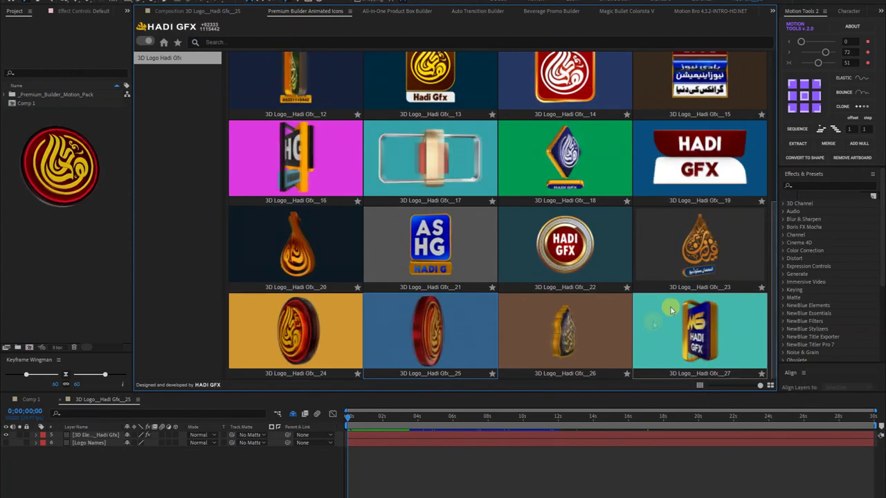
Step: Import logo template 03 and delete the old logo 25 layers
{"action": "scroll", "coordinate": [574, 169], "scroll_direction": "up", "scroll_amount": 3}
{"action": "scroll", "coordinate": [574, 170], "scroll_direction": "up", "scroll_amount": 1}
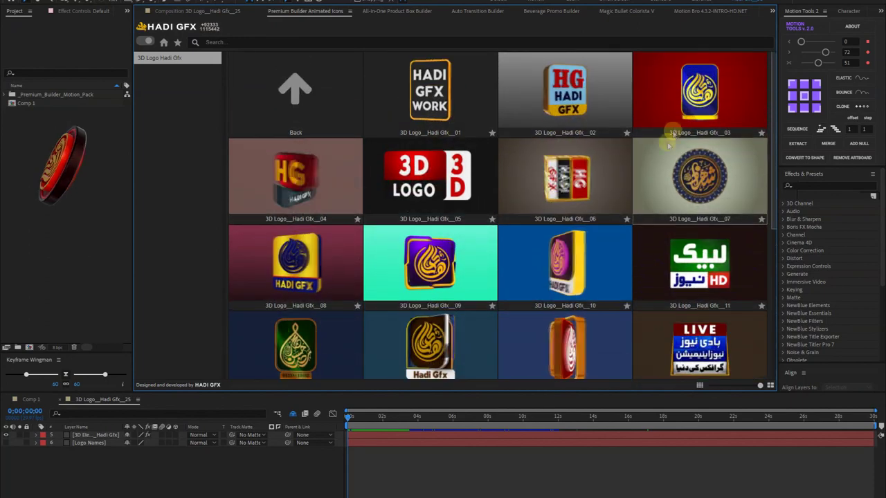
{"action": "left_click", "coordinate": [678, 112]}
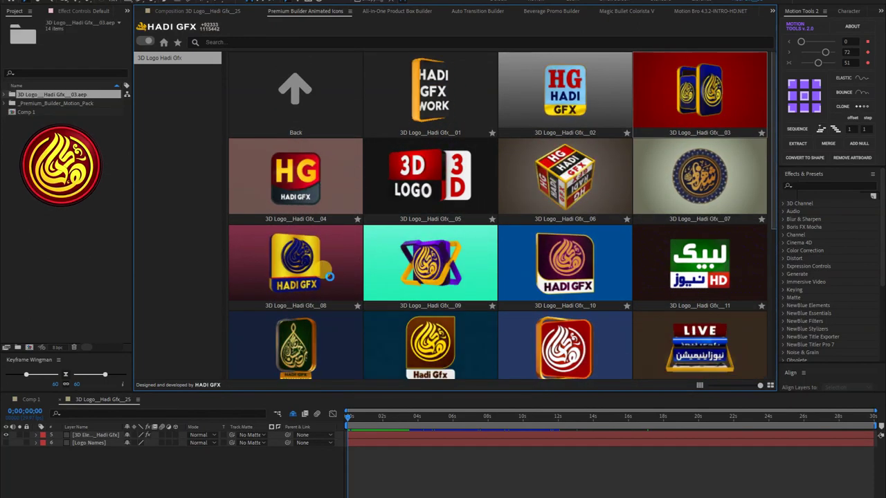
{"action": "left_click", "coordinate": [99, 450]}
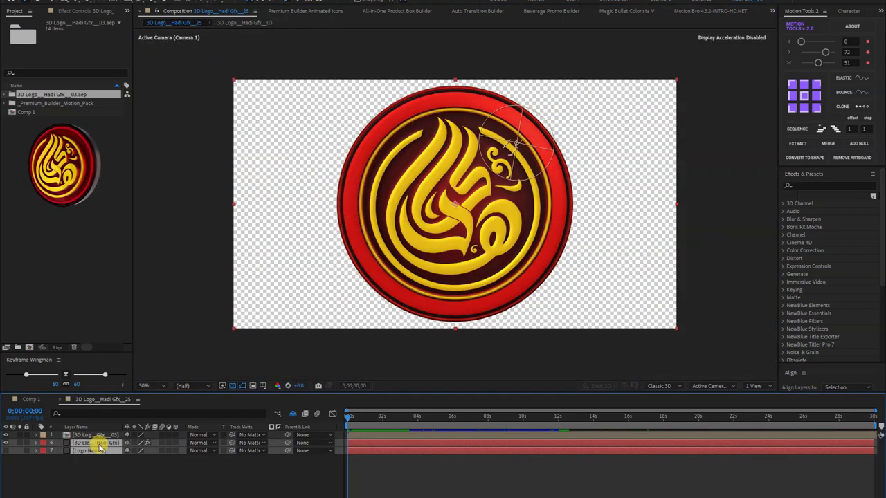
{"action": "key", "text": "Delete"}
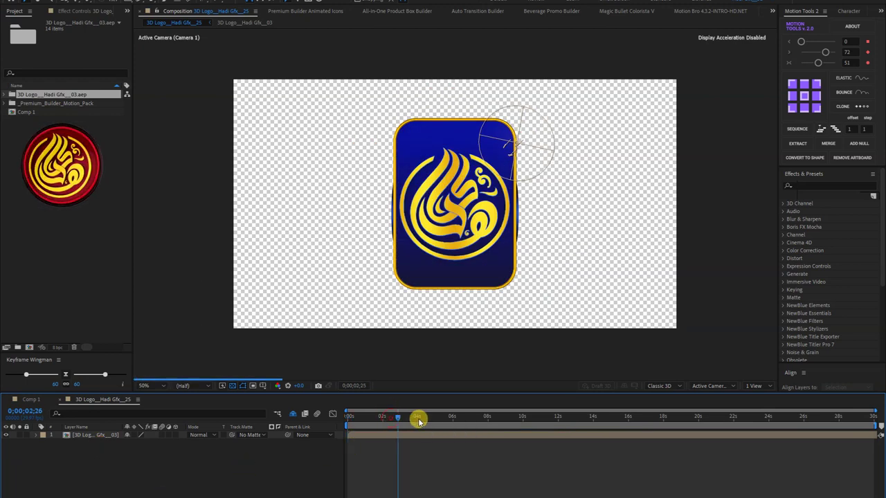
Step: Preview logo 03 at 0;00;05;10, 0;00;07;22 and 0;00;10;04, then return to the logo browser
{"action": "left_click", "coordinate": [440, 418]}
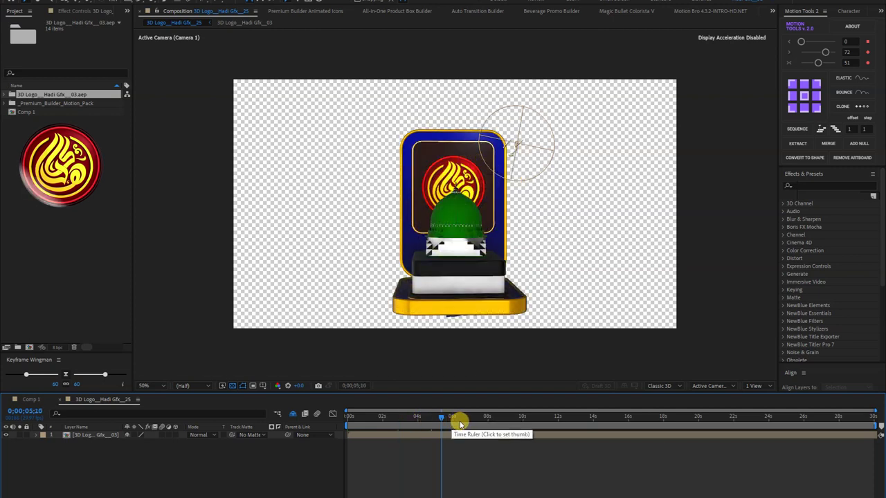
{"action": "left_click", "coordinate": [484, 422]}
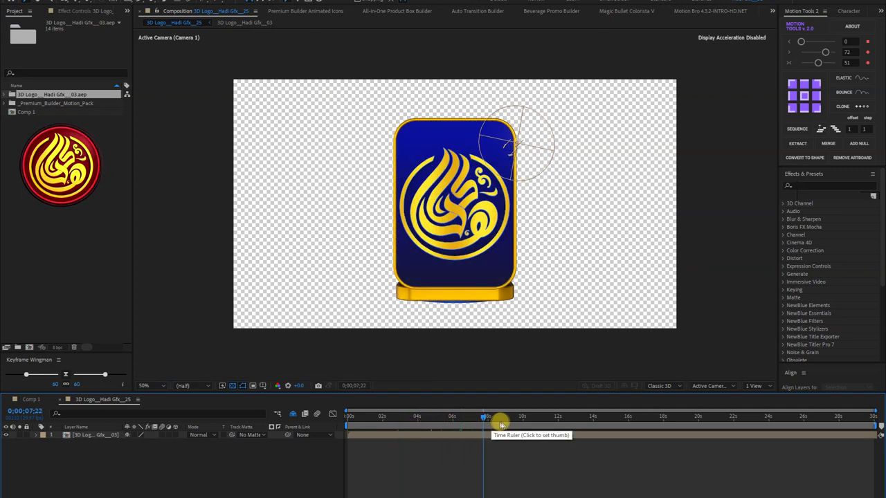
{"action": "left_click", "coordinate": [525, 418]}
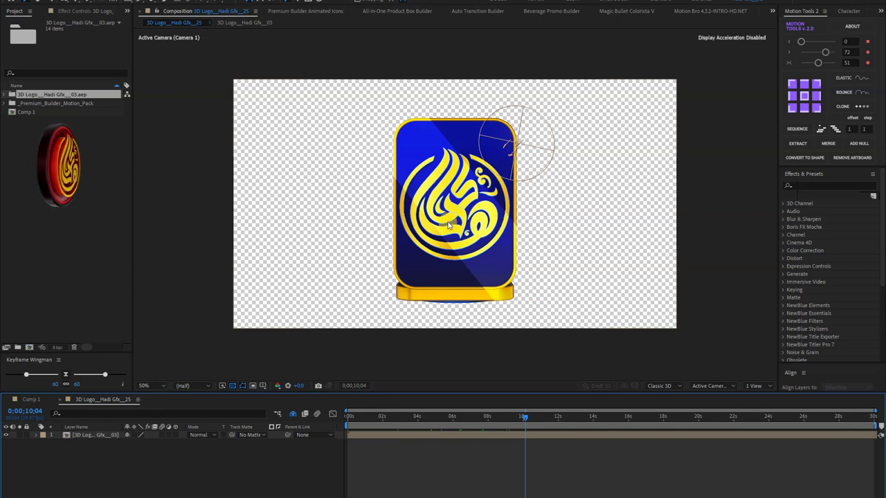
{"action": "left_click", "coordinate": [306, 12]}
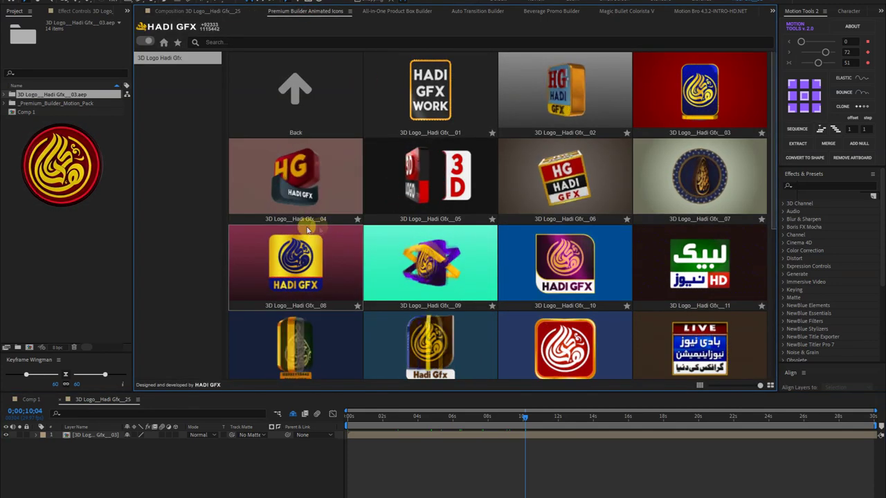
Step: Import template 04, delete the old 03 layer, and start the 04 layer at zero seconds
{"action": "left_click", "coordinate": [291, 201]}
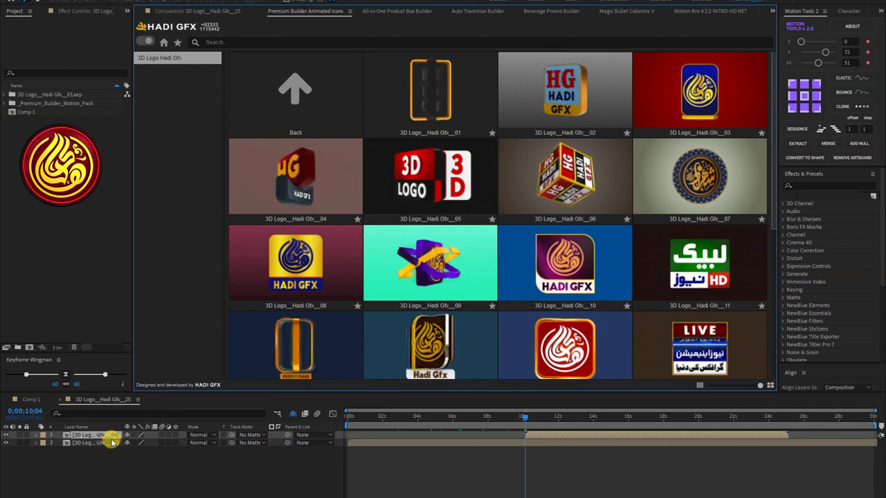
{"action": "right_click", "coordinate": [107, 447]}
{"action": "left_click", "coordinate": [100, 459]}
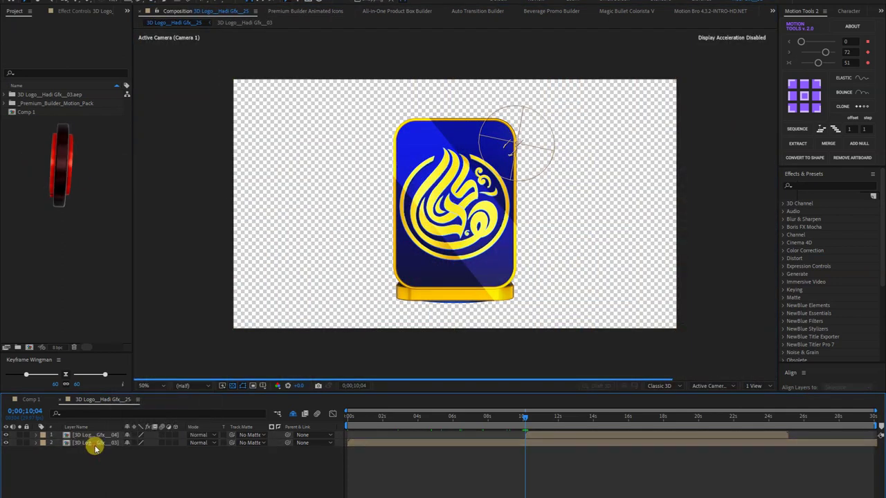
{"action": "left_click", "coordinate": [95, 444]}
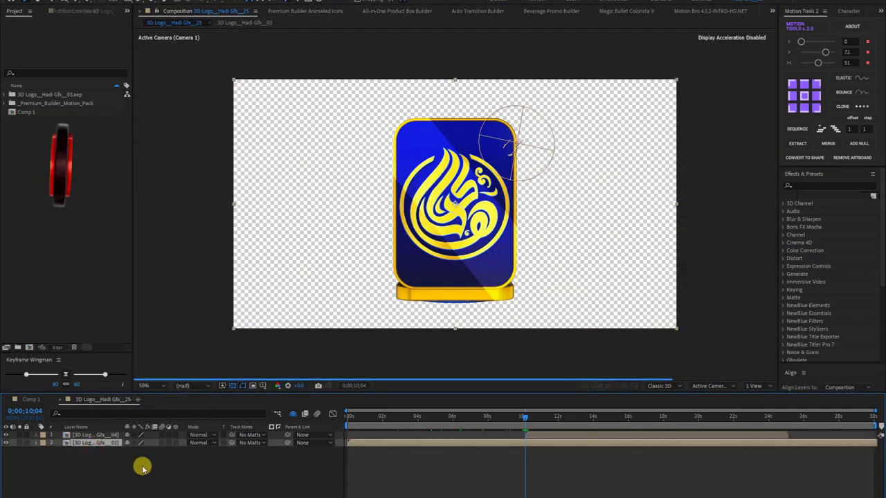
{"action": "key", "text": "Delete"}
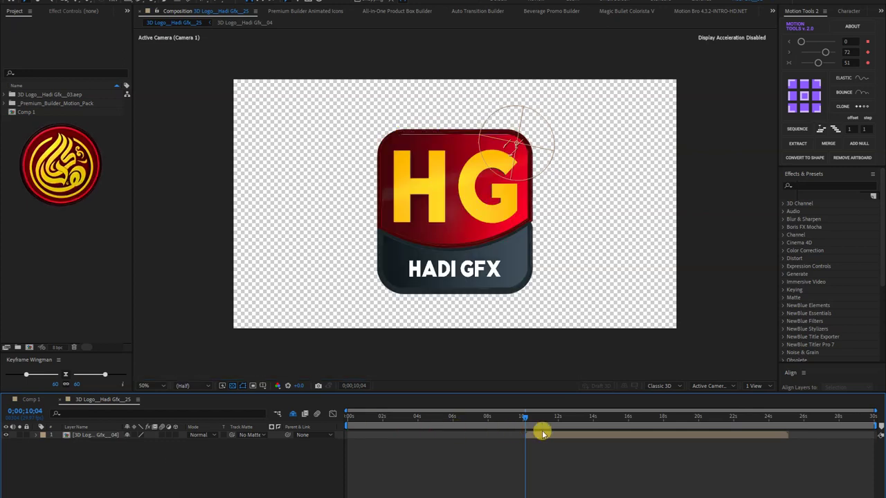
{"action": "left_click_drag", "start_coordinate": [543, 434], "coordinate": [365, 435]}
Step: Preview the 04 logo rotating at about 1, 3, 7, 8 and 10 seconds
{"action": "left_click", "coordinate": [366, 420]}
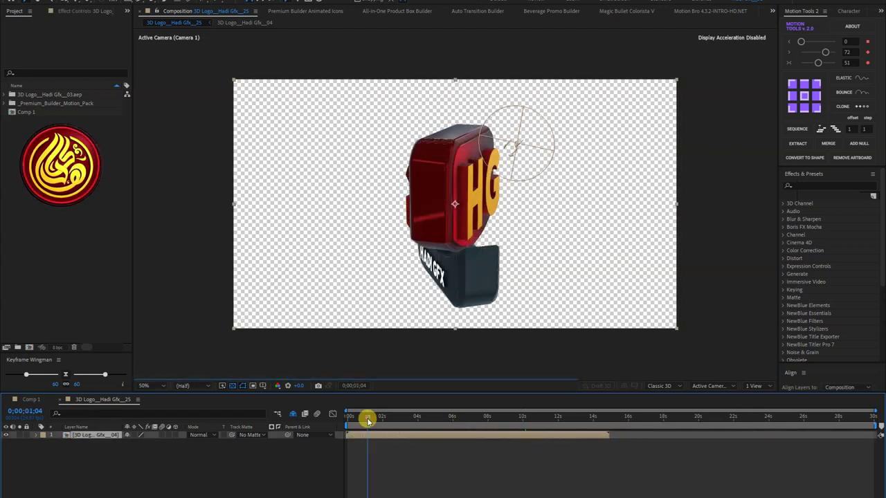
{"action": "left_click", "coordinate": [410, 417]}
{"action": "left_click_drag", "start_coordinate": [437, 421], "coordinate": [474, 419]}
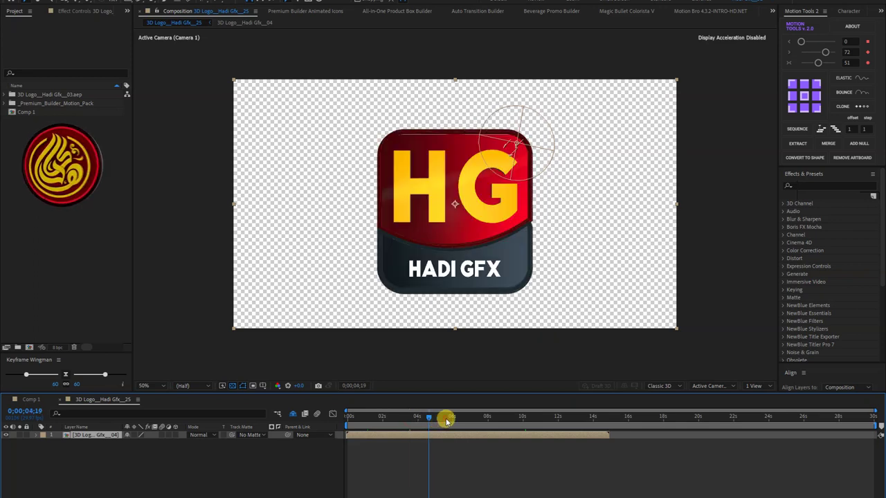
{"action": "left_click", "coordinate": [501, 420]}
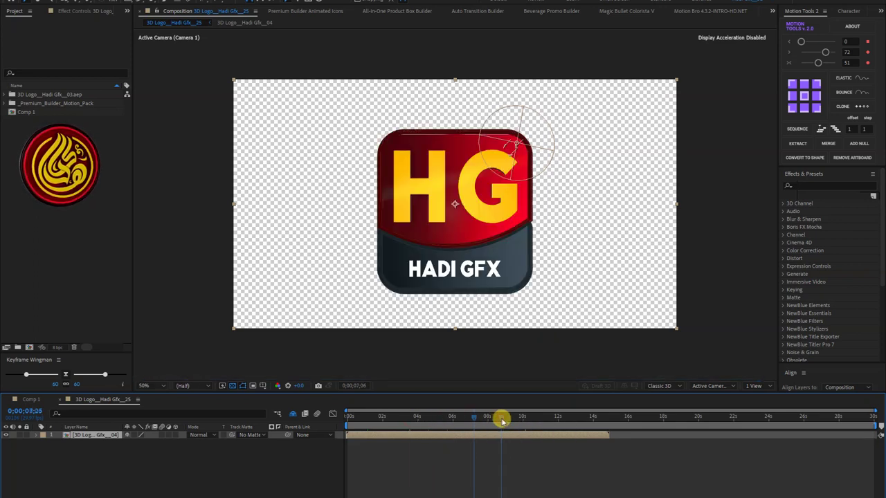
{"action": "left_click", "coordinate": [525, 420]}
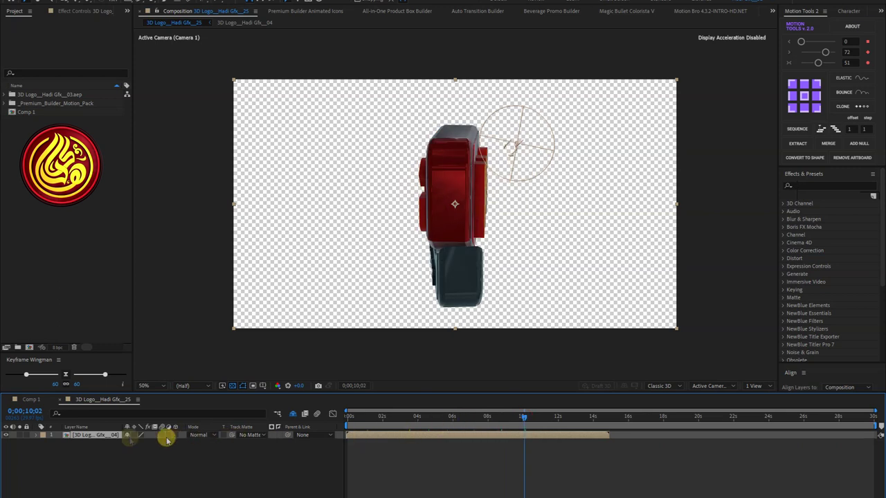
Step: Open the 04 logo's own composition, scrub to about four seconds, then return to the logo library
{"action": "double_click", "coordinate": [99, 435]}
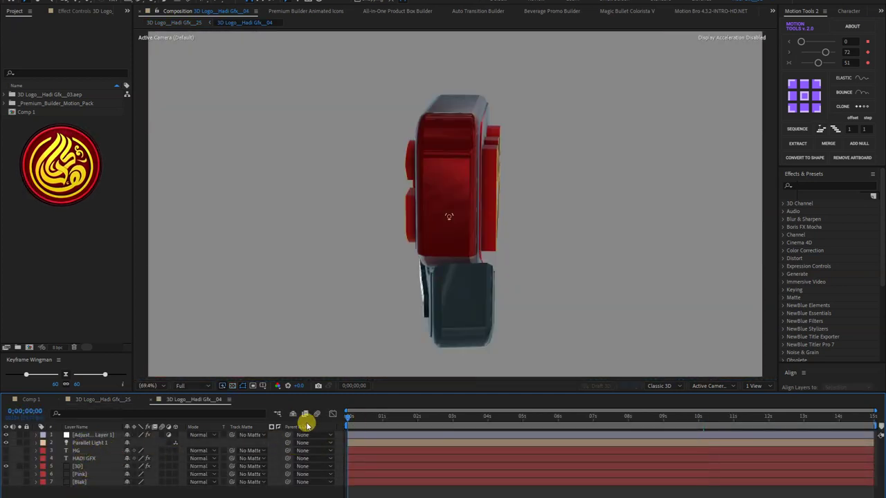
{"action": "left_click_drag", "start_coordinate": [418, 422], "coordinate": [485, 417]}
{"action": "left_click", "coordinate": [307, 14]}
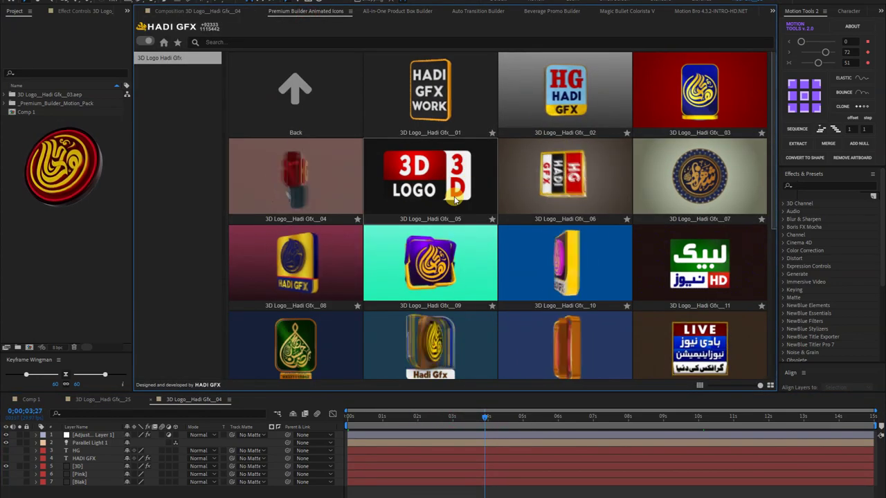
{"action": "scroll", "coordinate": [622, 215], "scroll_direction": "down", "scroll_amount": 2}
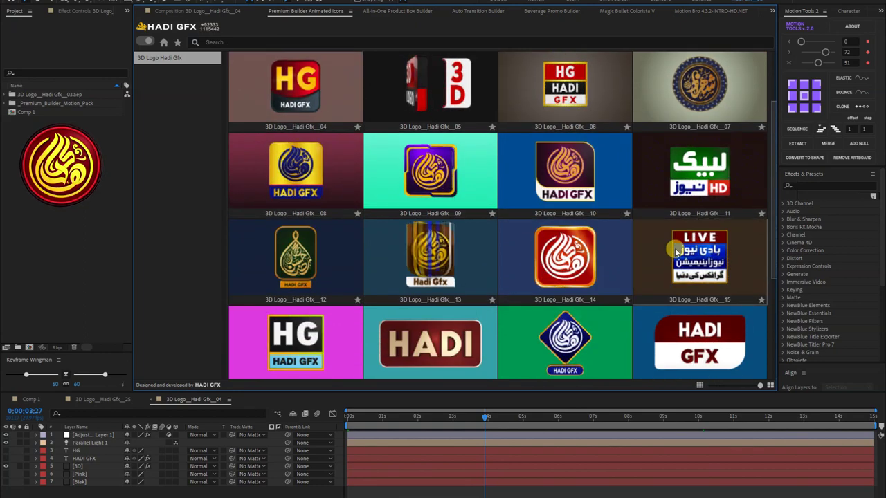
Step: Import LIVE news template 15, check Comp 1 and the 25 composition, then reopen the library
{"action": "left_click", "coordinate": [695, 252]}
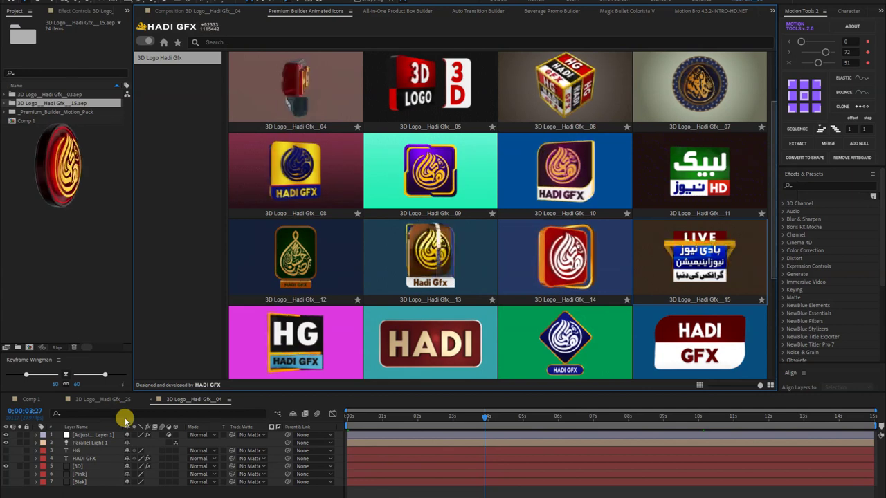
{"action": "left_click", "coordinate": [488, 441]}
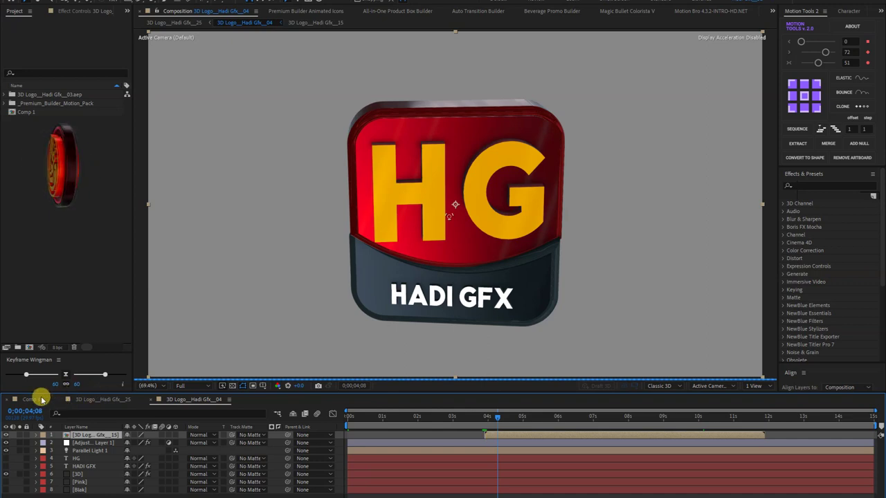
{"action": "left_click", "coordinate": [41, 400]}
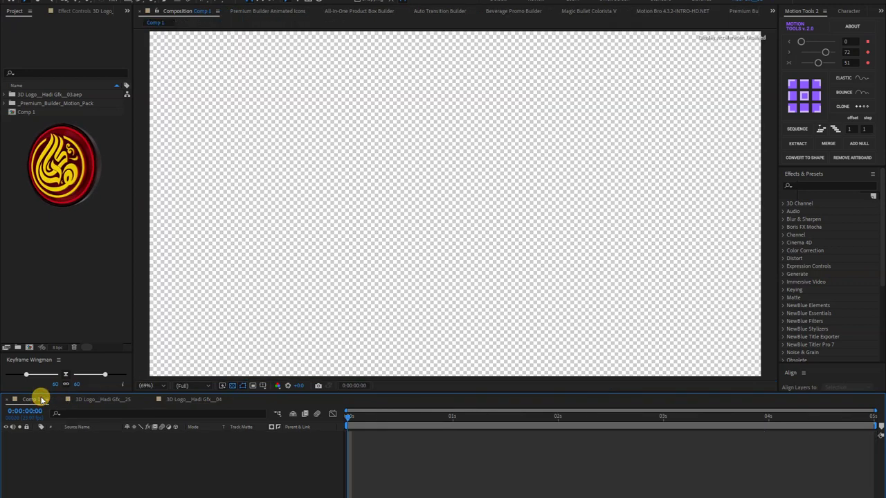
{"action": "left_click", "coordinate": [105, 400]}
{"action": "left_click", "coordinate": [294, 13]}
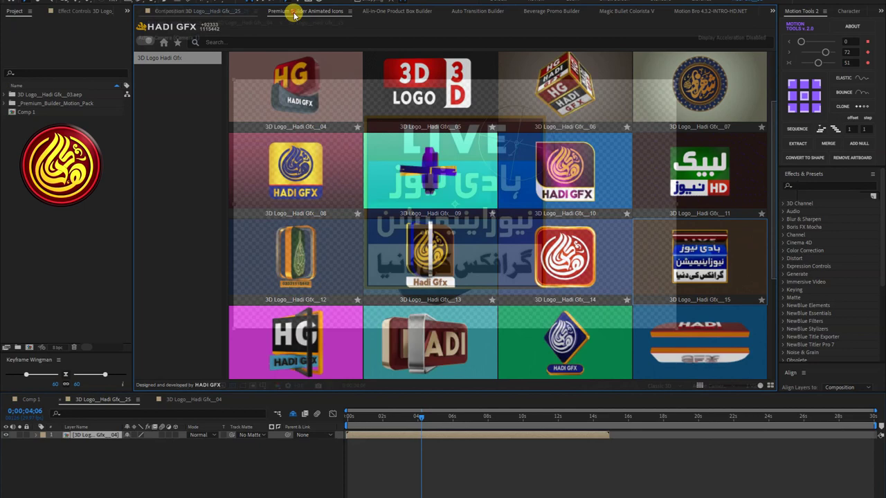
Step: Add LIVE news logo 15 to the 25 composition, delete the old 04 layer, and select the logo 15 layer
{"action": "left_click", "coordinate": [692, 257]}
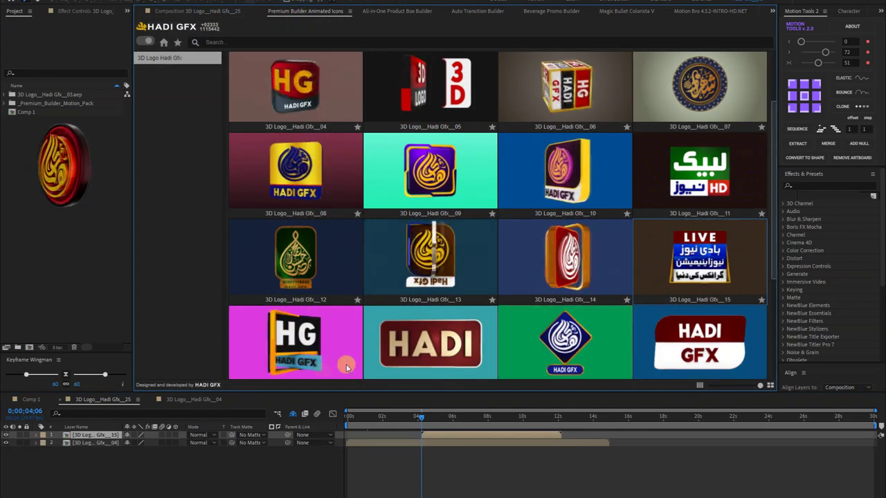
{"action": "right_click", "coordinate": [95, 445]}
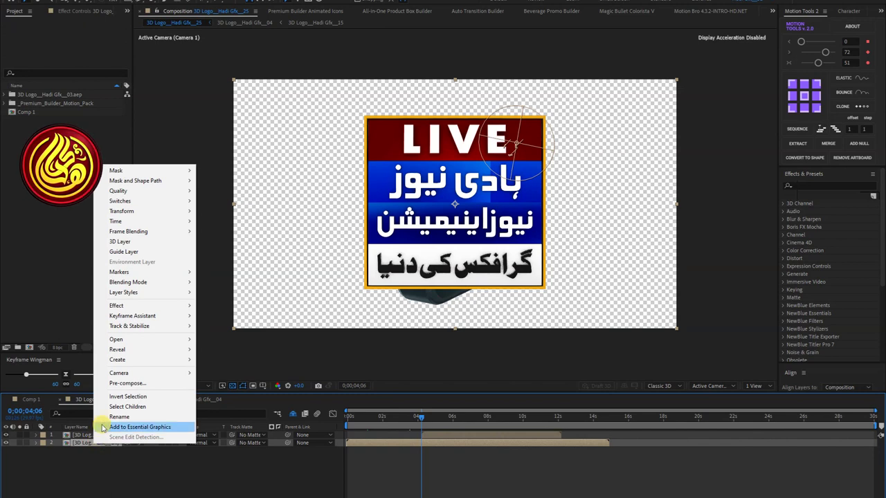
{"action": "left_click", "coordinate": [69, 467]}
{"action": "left_click", "coordinate": [75, 445]}
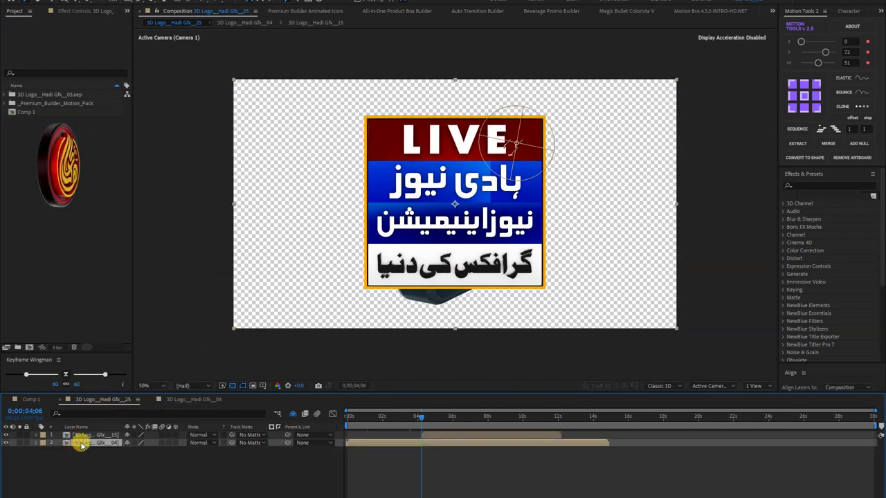
{"action": "key", "text": "Delete"}
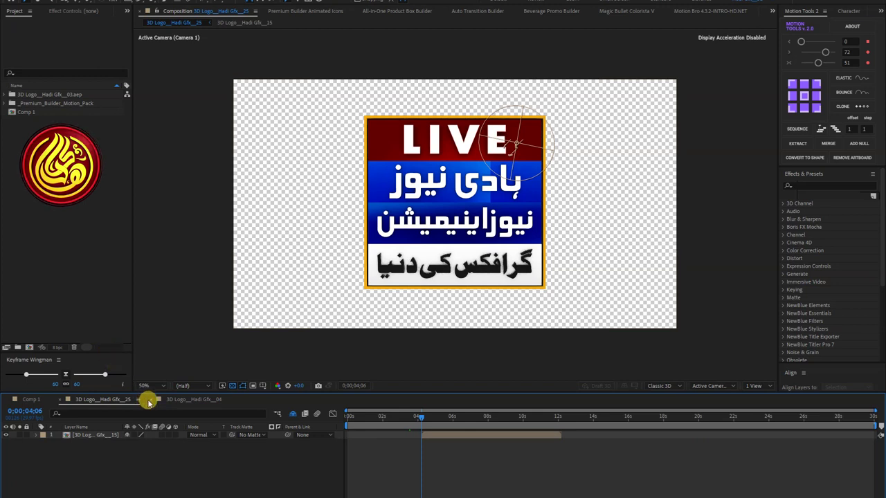
{"action": "left_click", "coordinate": [110, 437]}
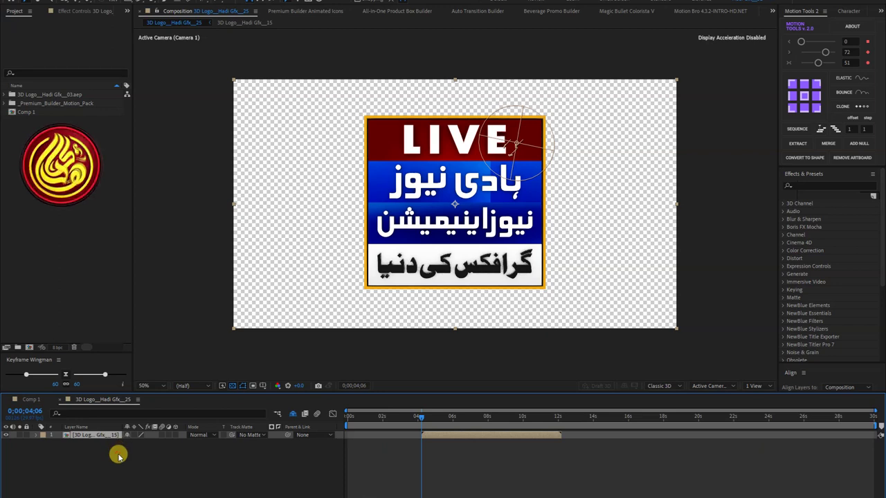
Step: Open the LIVE news logo 15 composition, preview just under one second, then show the template grid
{"action": "double_click", "coordinate": [104, 436]}
{"action": "left_click", "coordinate": [373, 418]}
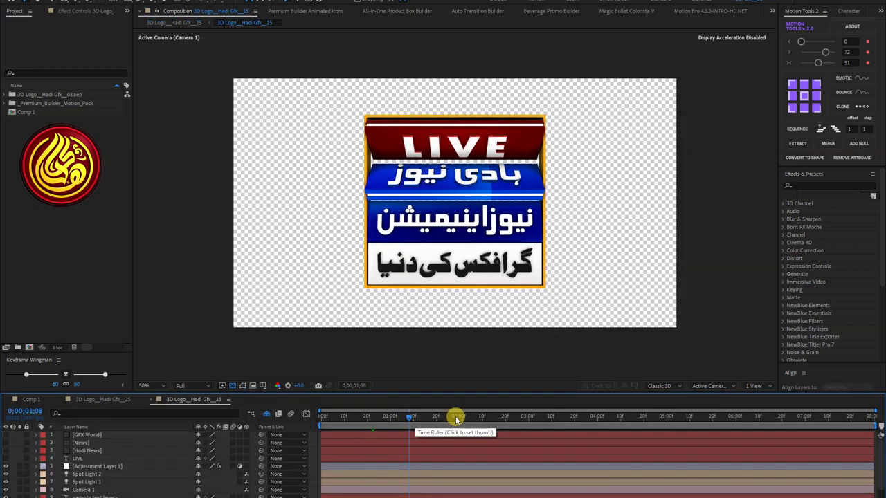
{"action": "scroll", "coordinate": [84, 488], "scroll_direction": "down", "scroll_amount": 1}
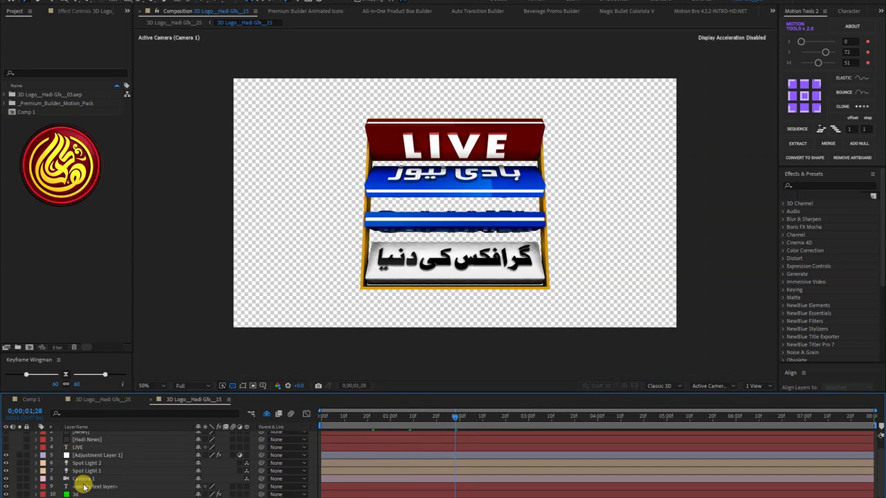
{"action": "scroll", "coordinate": [84, 488], "scroll_direction": "up", "scroll_amount": 2}
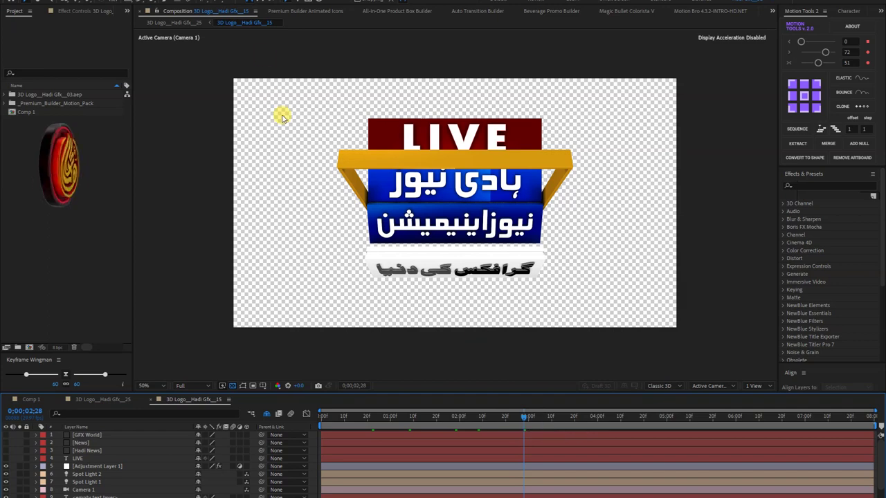
{"action": "left_click", "coordinate": [275, 7]}
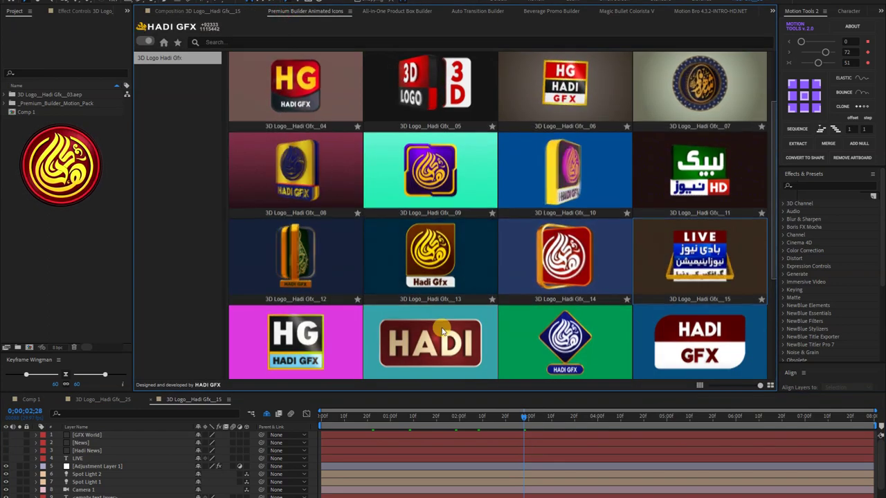
Step: Import logo template 12 as a layer into the template 15 composition and view it in the viewer
{"action": "scroll", "coordinate": [443, 333], "scroll_direction": "down", "scroll_amount": 5}
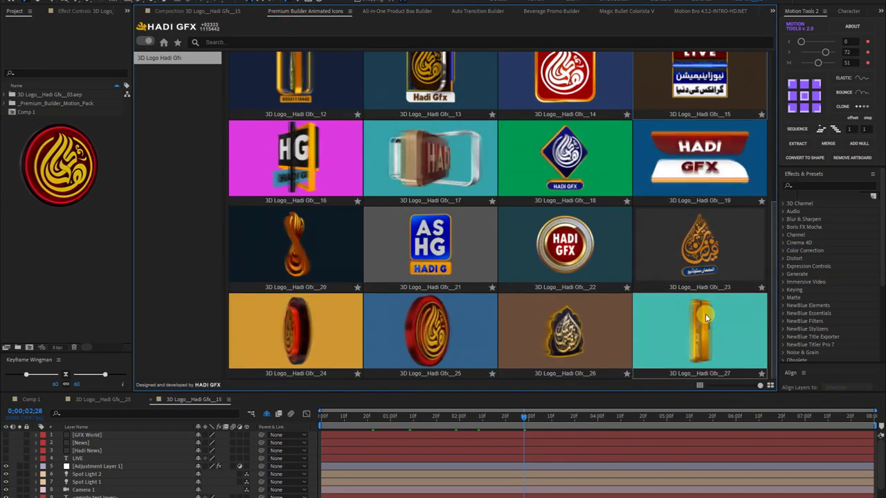
{"action": "scroll", "coordinate": [716, 298], "scroll_direction": "up", "scroll_amount": 3}
{"action": "scroll", "coordinate": [534, 271], "scroll_direction": "down", "scroll_amount": 2}
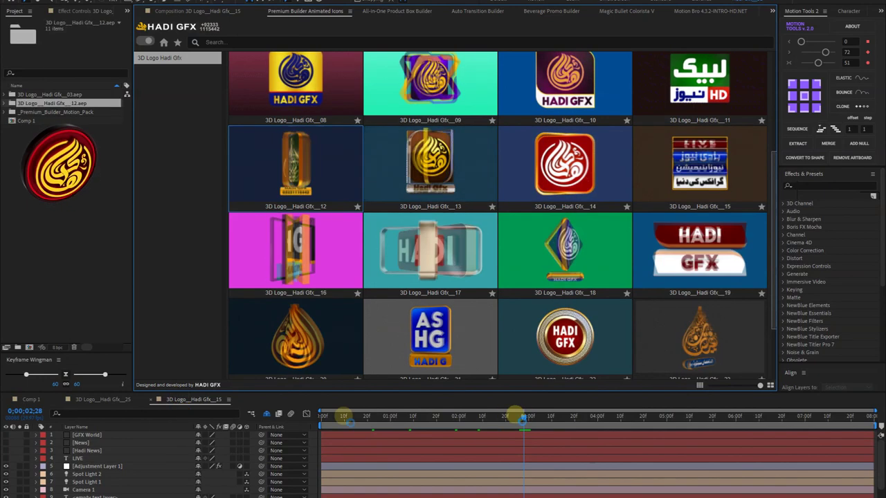
{"action": "left_click", "coordinate": [290, 177]}
{"action": "left_click", "coordinate": [558, 417]}
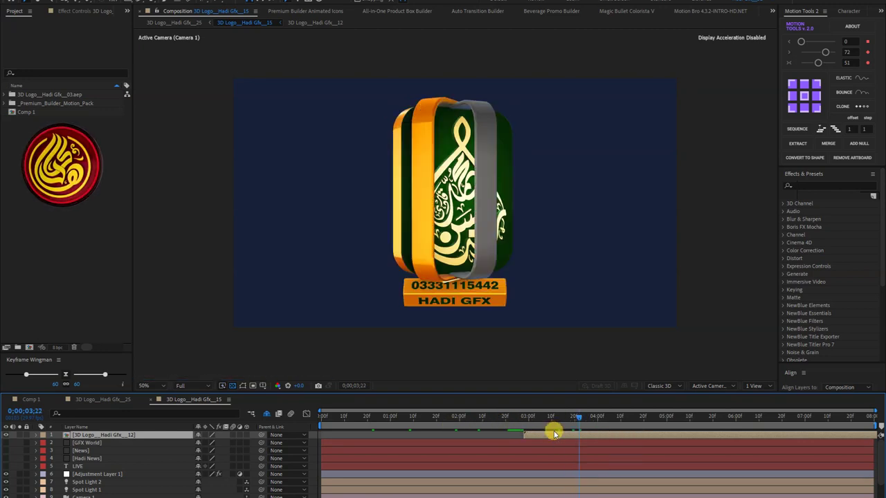
Step: Open the logo 12 precomp, check a frame early in the animation, and return to the template grid
{"action": "double_click", "coordinate": [554, 434]}
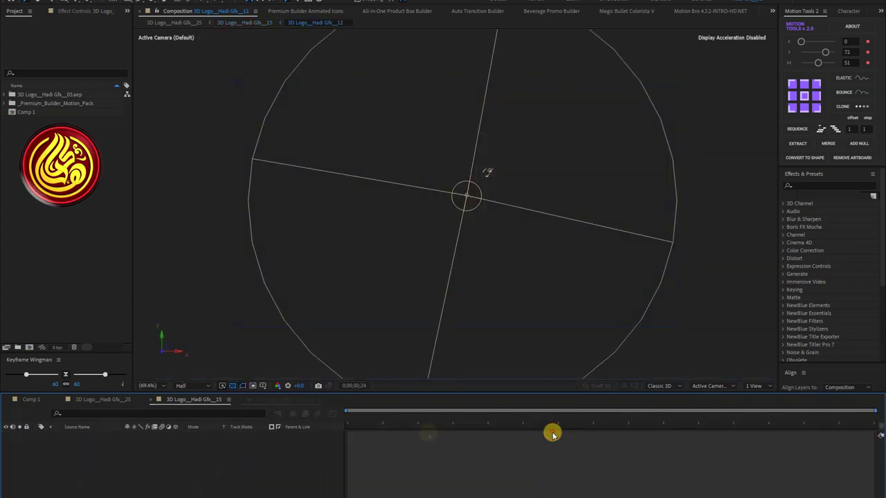
{"action": "left_click", "coordinate": [359, 424]}
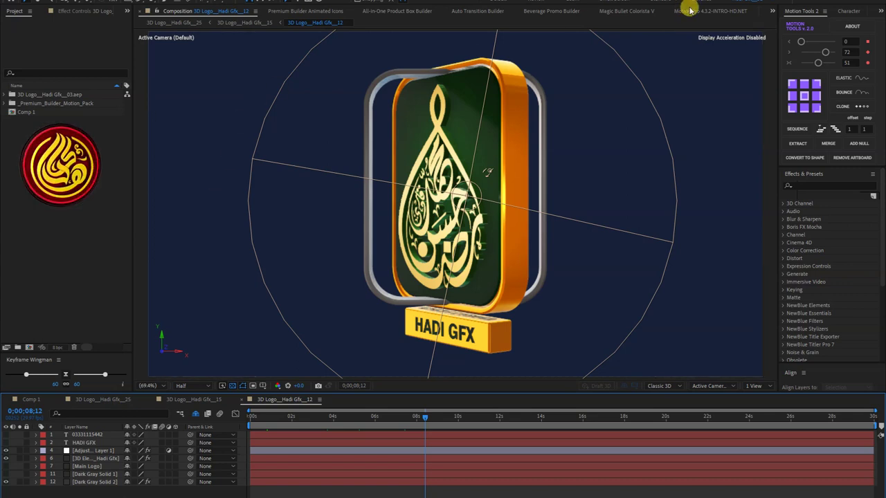
{"action": "left_click", "coordinate": [296, 12]}
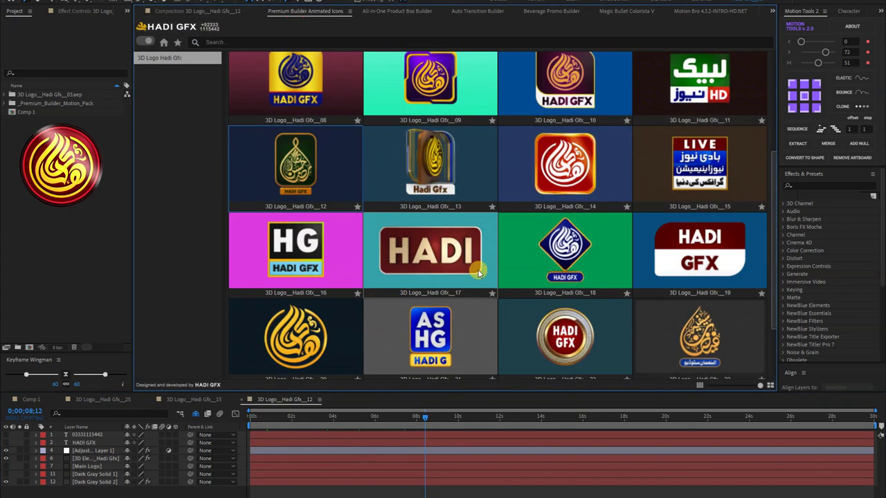
Step: Close the _25 and _15 logo timelines and import template 27 into Comp 1 as its only layer
{"action": "left_click", "coordinate": [64, 400]}
{"action": "left_click", "coordinate": [63, 400]}
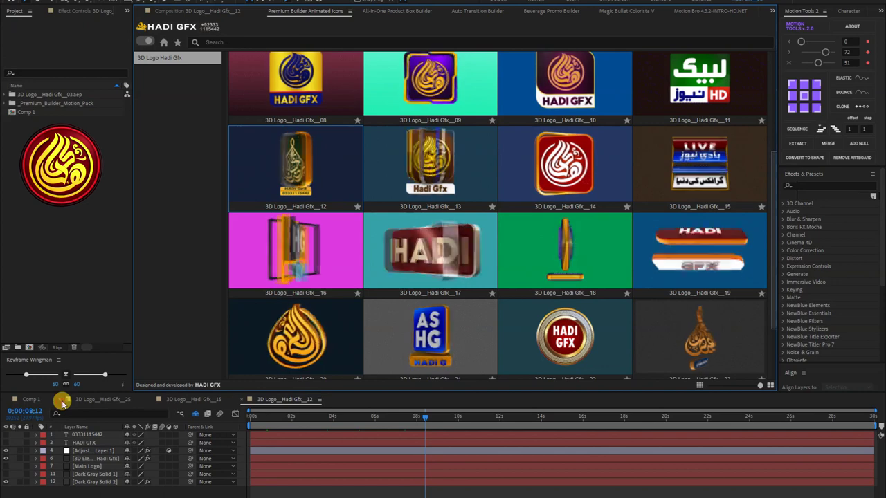
{"action": "left_click", "coordinate": [63, 400]}
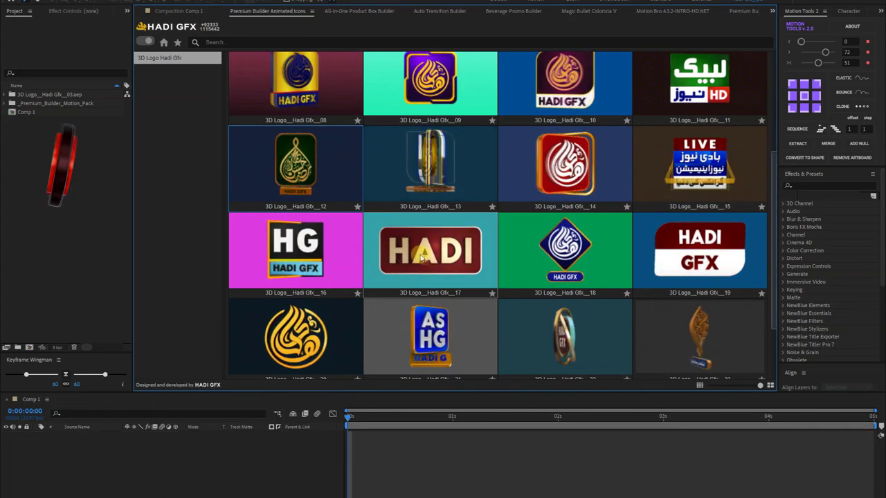
{"action": "scroll", "coordinate": [427, 257], "scroll_direction": "down", "scroll_amount": 3}
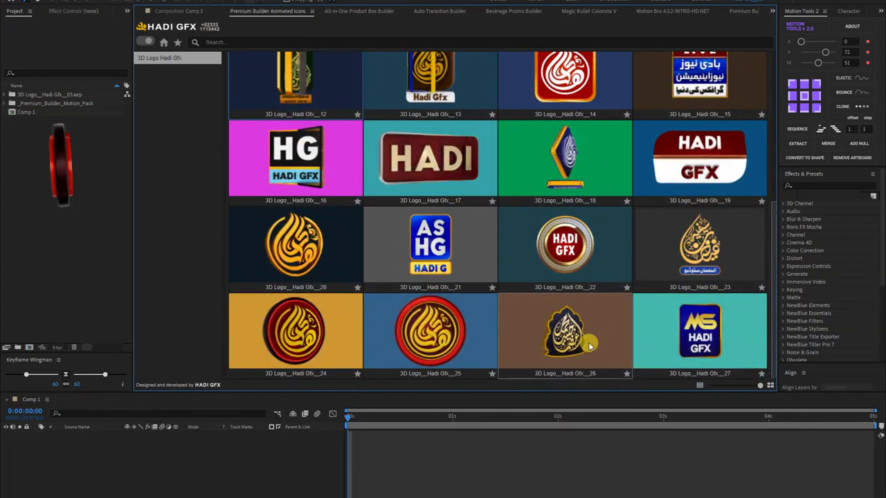
{"action": "left_click", "coordinate": [669, 320]}
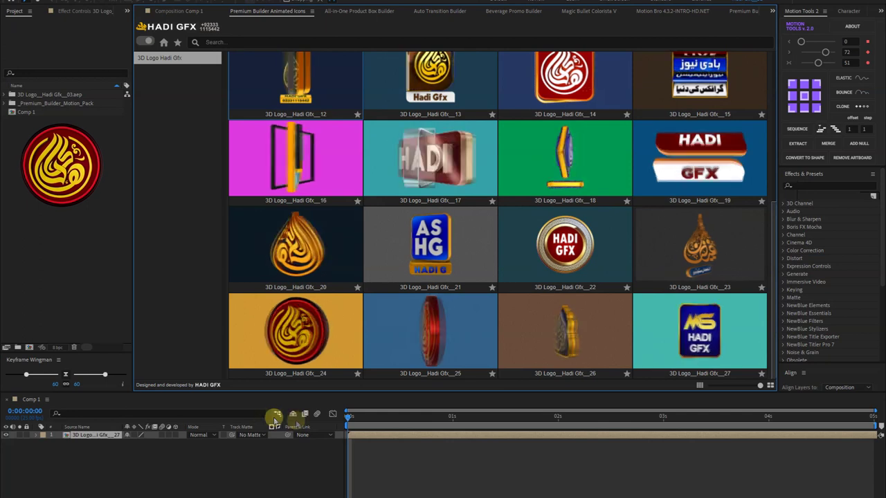
{"action": "left_click", "coordinate": [92, 438]}
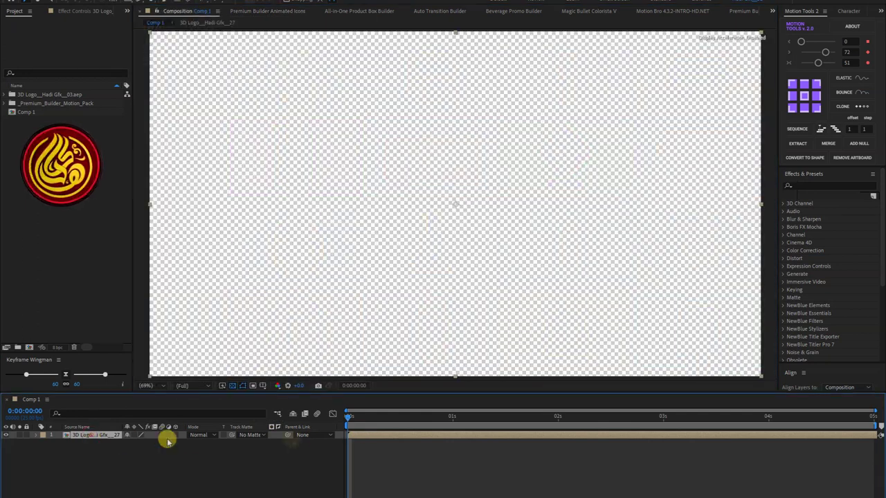
{"action": "left_click", "coordinate": [125, 477]}
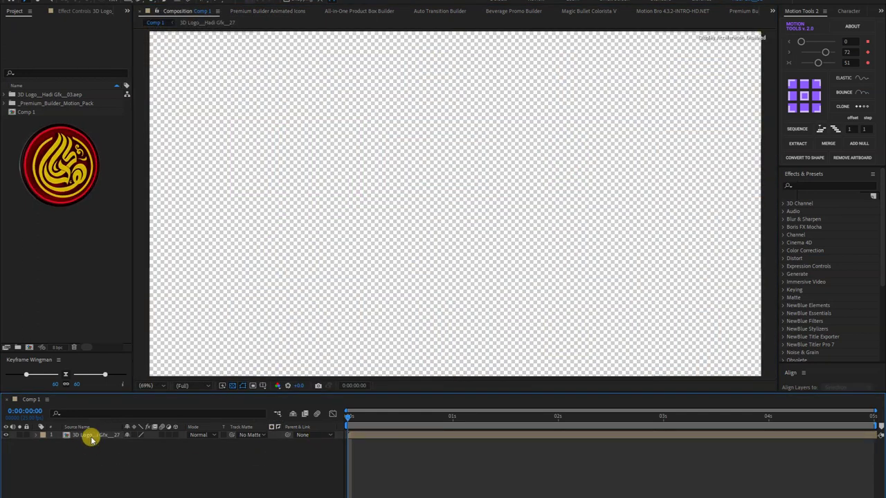
Step: Open the 3D Logo__Hadi Gfx__27 precomp, scrub its turning animation, and toggle the cyan background solid
{"action": "double_click", "coordinate": [92, 438]}
{"action": "left_click_drag", "start_coordinate": [432, 420], "coordinate": [473, 423]}
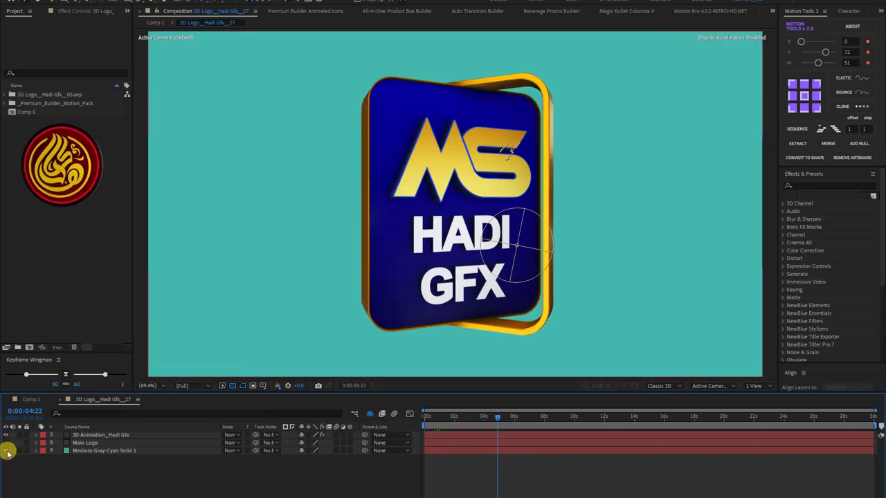
{"action": "left_click", "coordinate": [7, 450]}
{"action": "left_click", "coordinate": [6, 450]}
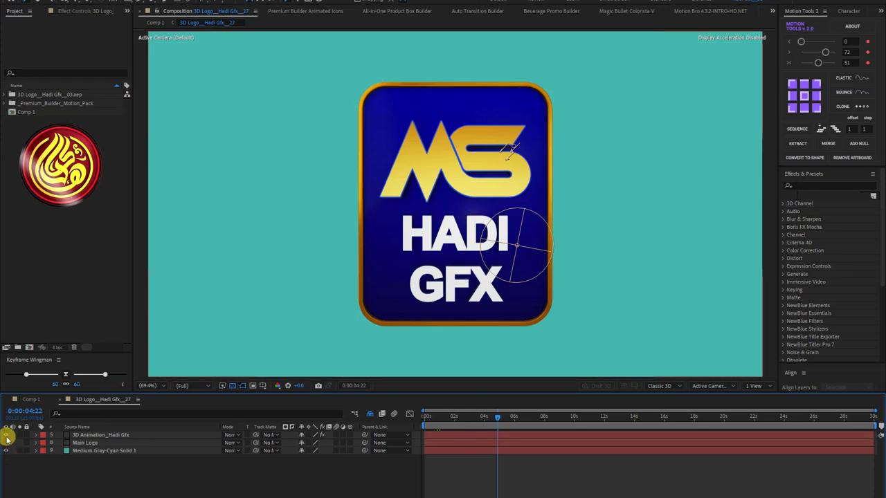
Step: Toggle the 3D logo layer's visibility, jump to 8 seconds 3 frames, and return to the template grid
{"action": "left_click", "coordinate": [6, 435]}
{"action": "left_click", "coordinate": [7, 436]}
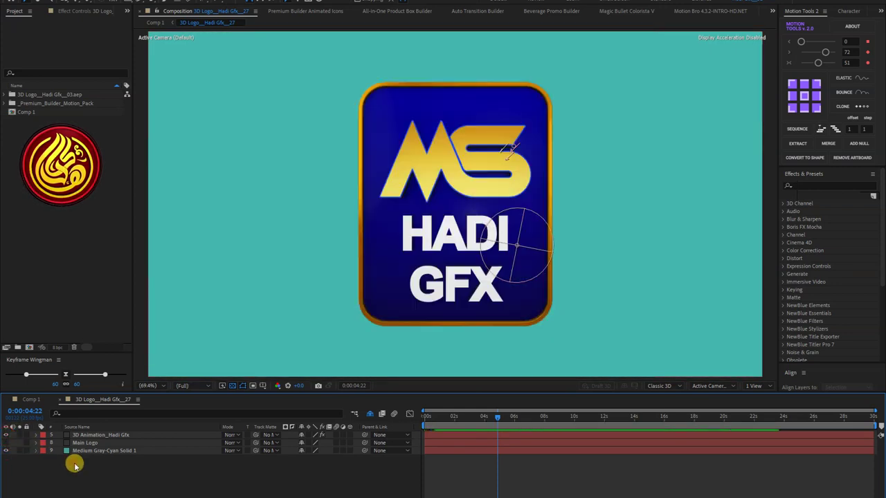
{"action": "left_click", "coordinate": [546, 420]}
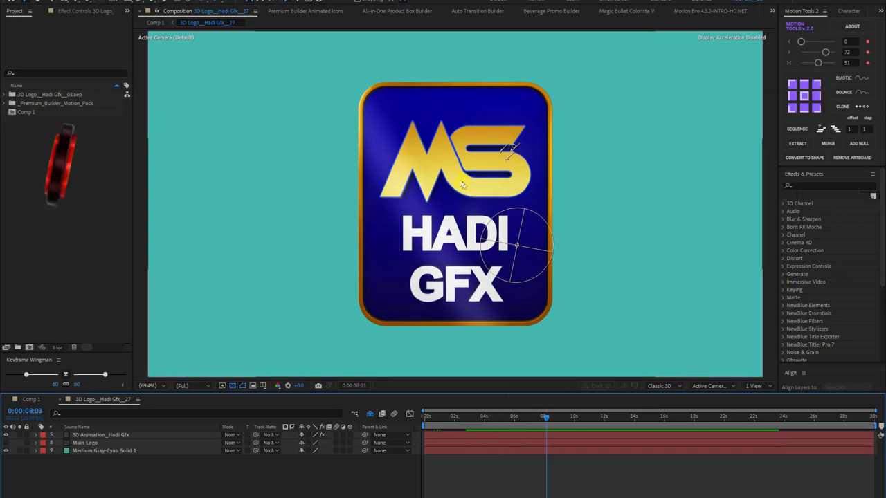
{"action": "left_click", "coordinate": [290, 14]}
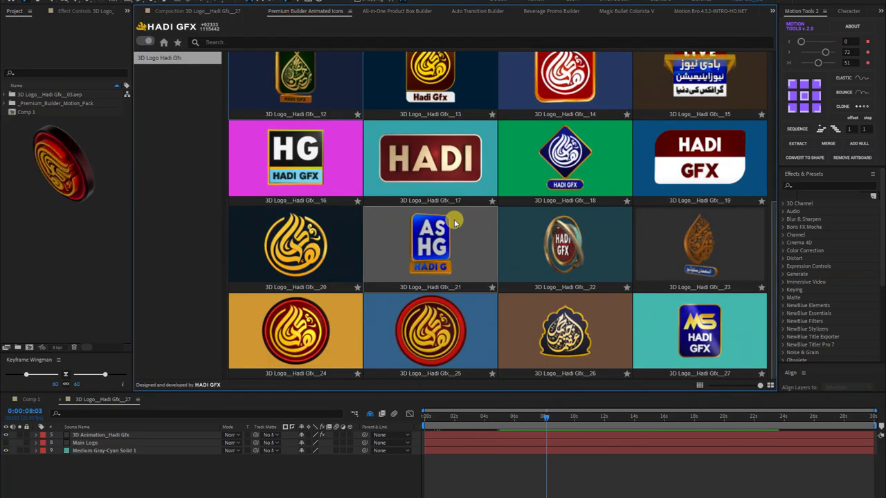
{"action": "scroll", "coordinate": [451, 218], "scroll_direction": "up", "scroll_amount": 5}
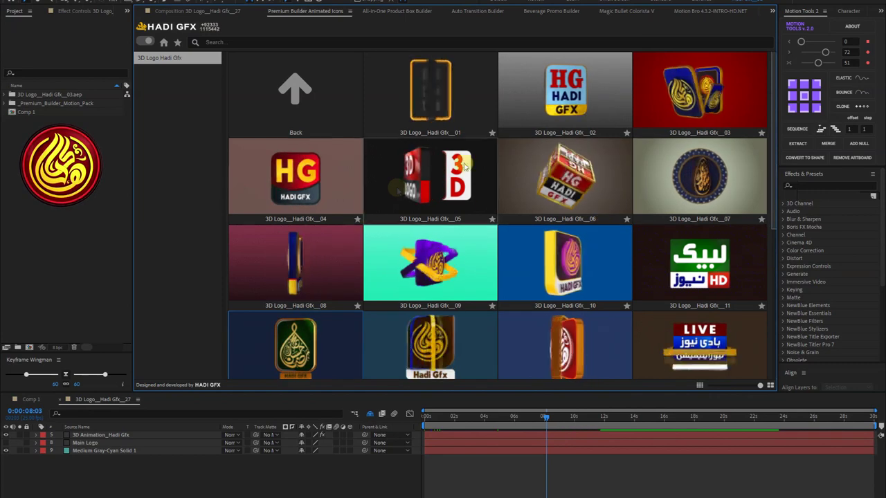
{"action": "scroll", "coordinate": [581, 171], "scroll_direction": "down", "scroll_amount": 3}
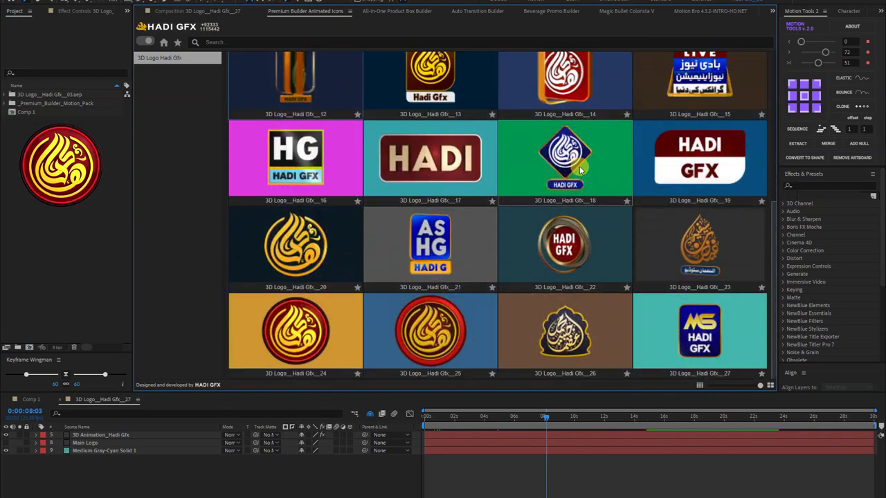
{"action": "scroll", "coordinate": [554, 267], "scroll_direction": "up", "scroll_amount": 2}
{"action": "scroll", "coordinate": [557, 263], "scroll_direction": "down", "scroll_amount": 2}
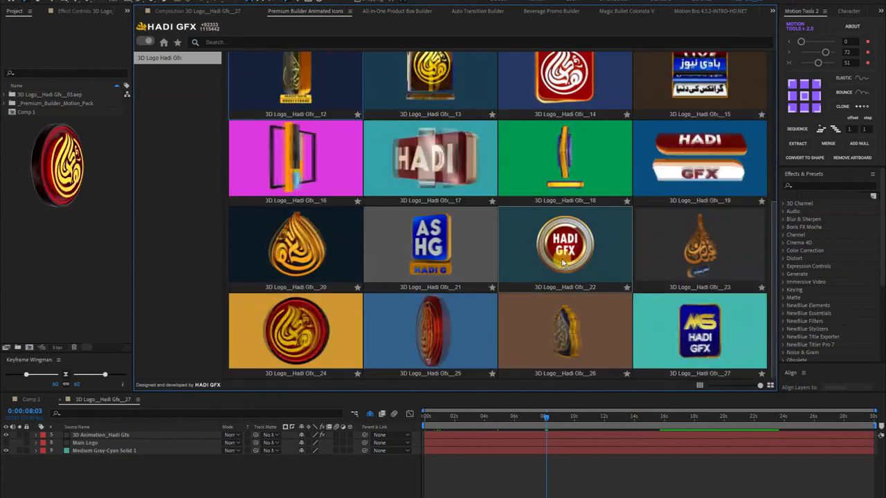